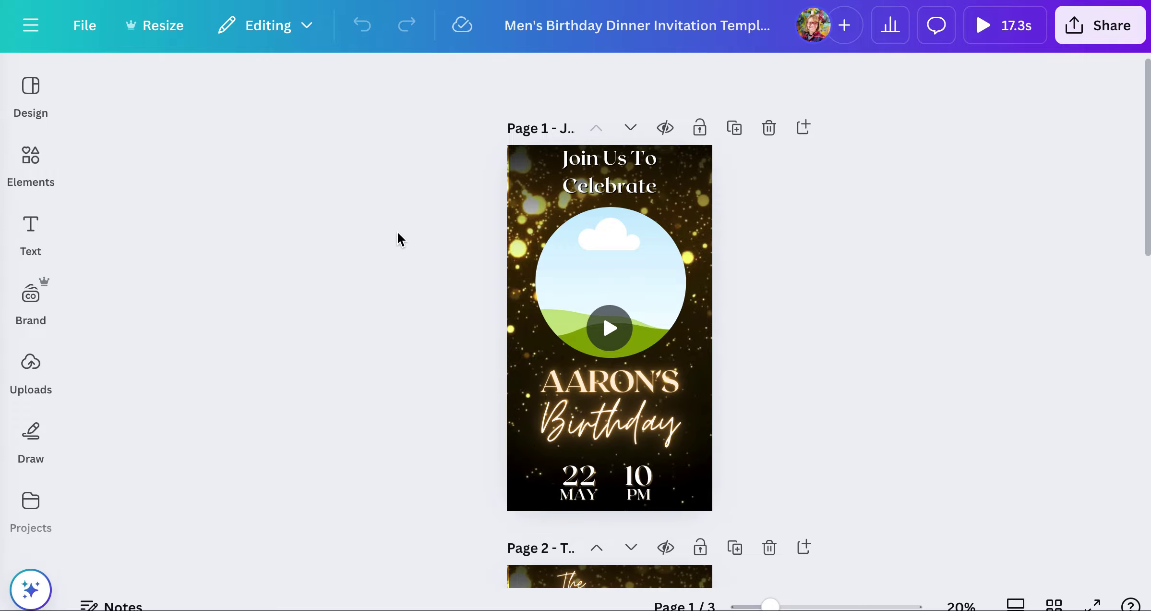
# Browse the document, recently used and uploaded fonts for the "Join Us To Celebrate" heading on page 1.
pyautogui.click(34, 233)
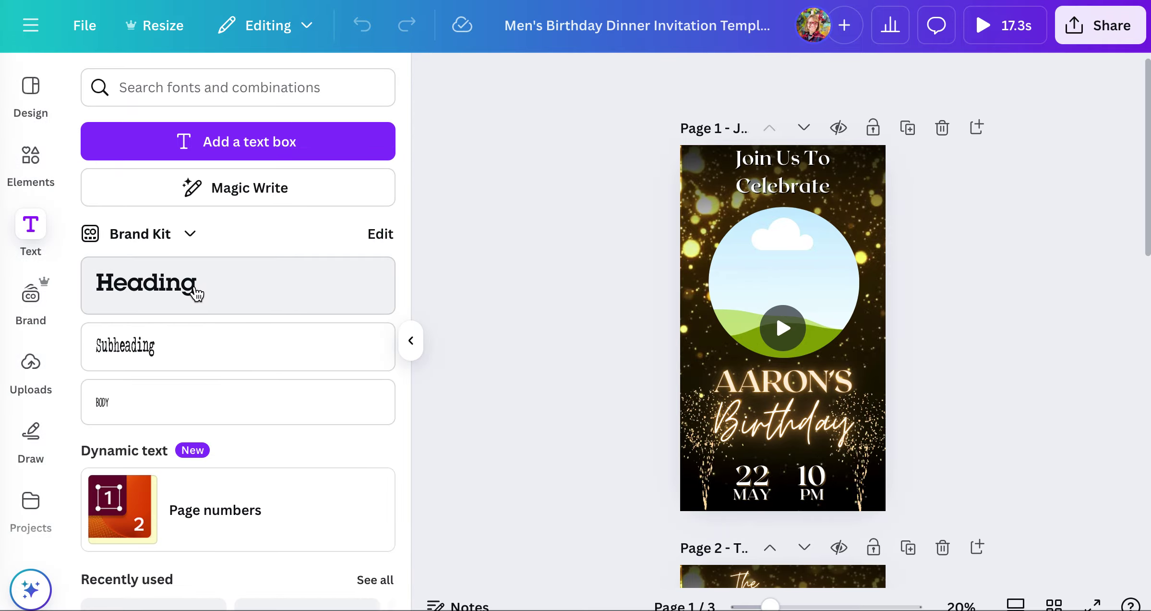
pyautogui.click(786, 189)
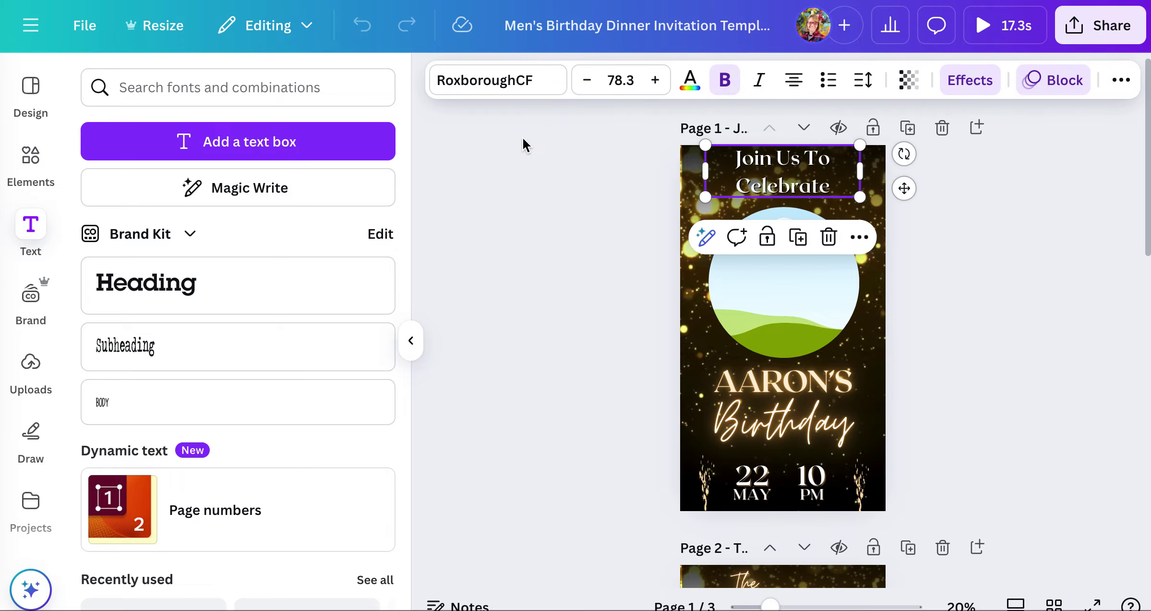
pyautogui.click(499, 83)
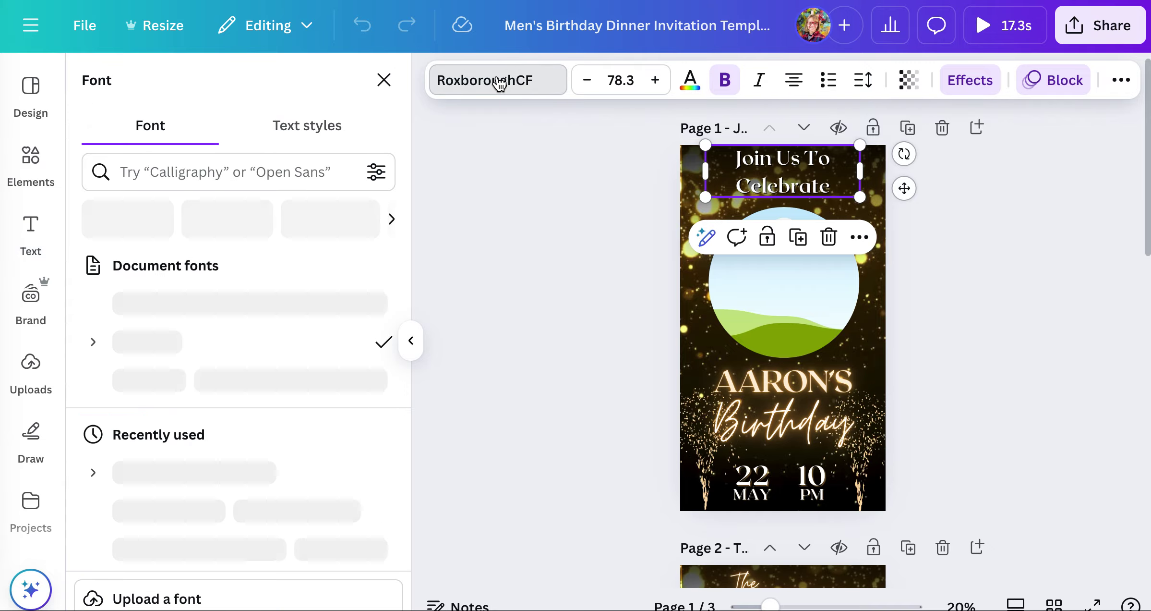
pyautogui.scroll(-10, 227, 487)
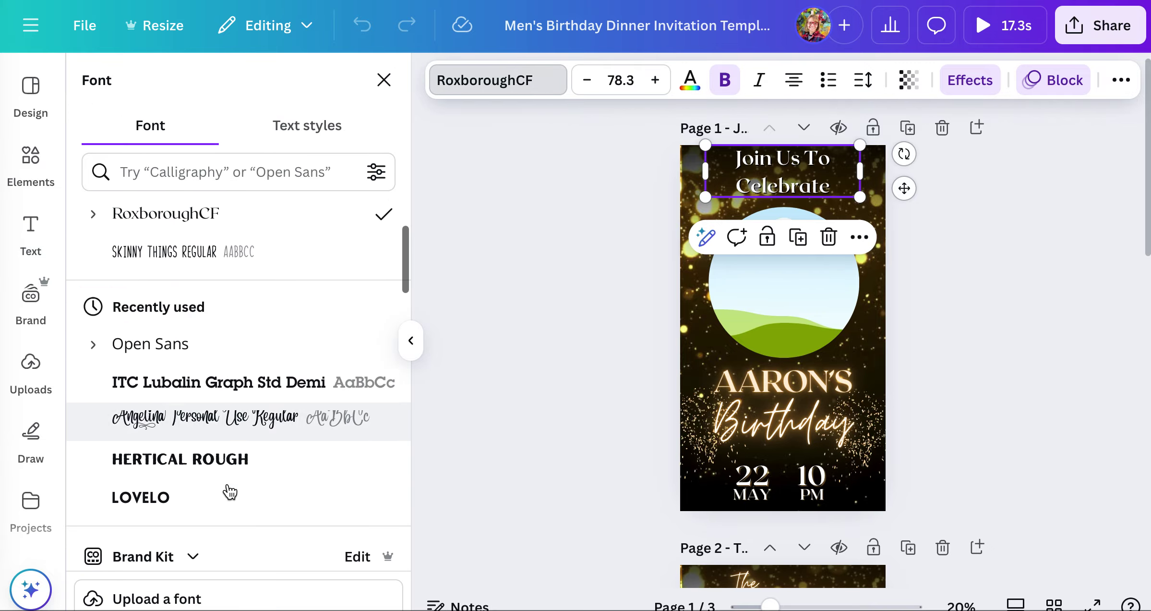
pyautogui.scroll(-10, 230, 491)
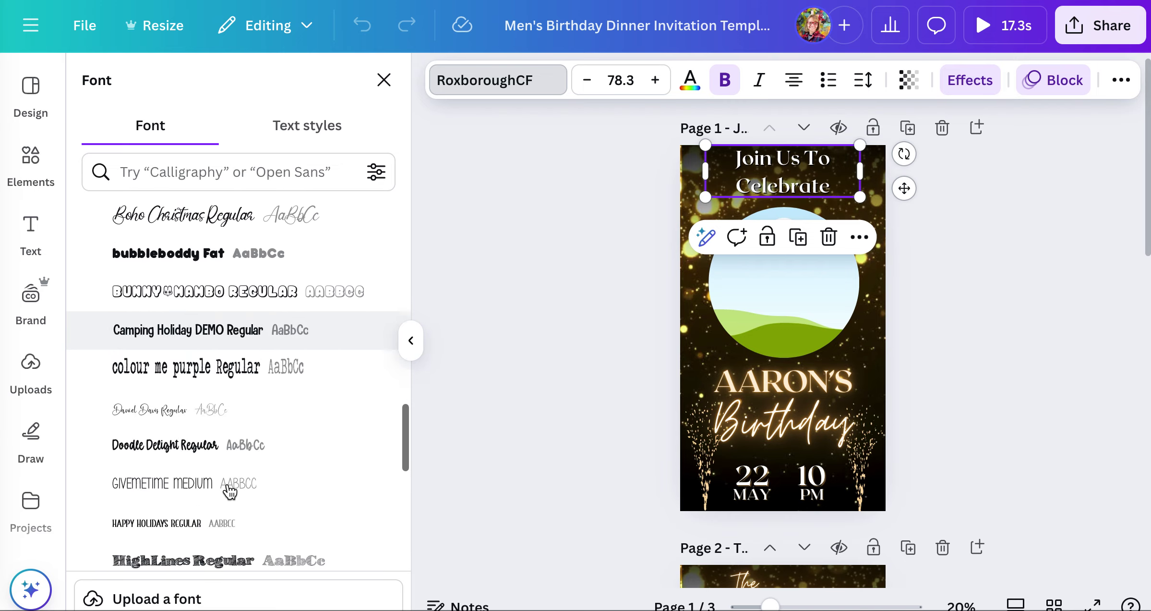
pyautogui.scroll(-2, 229, 490)
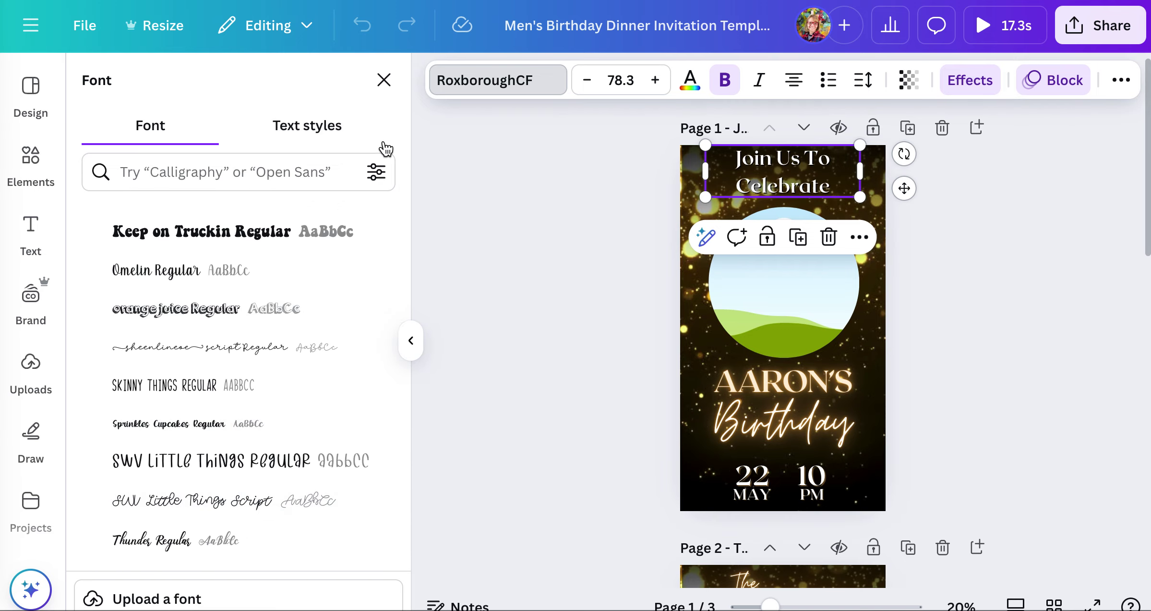
# Filter the font list to free fonts and look through the uploaded and popular fonts.
pyautogui.click(376, 173)
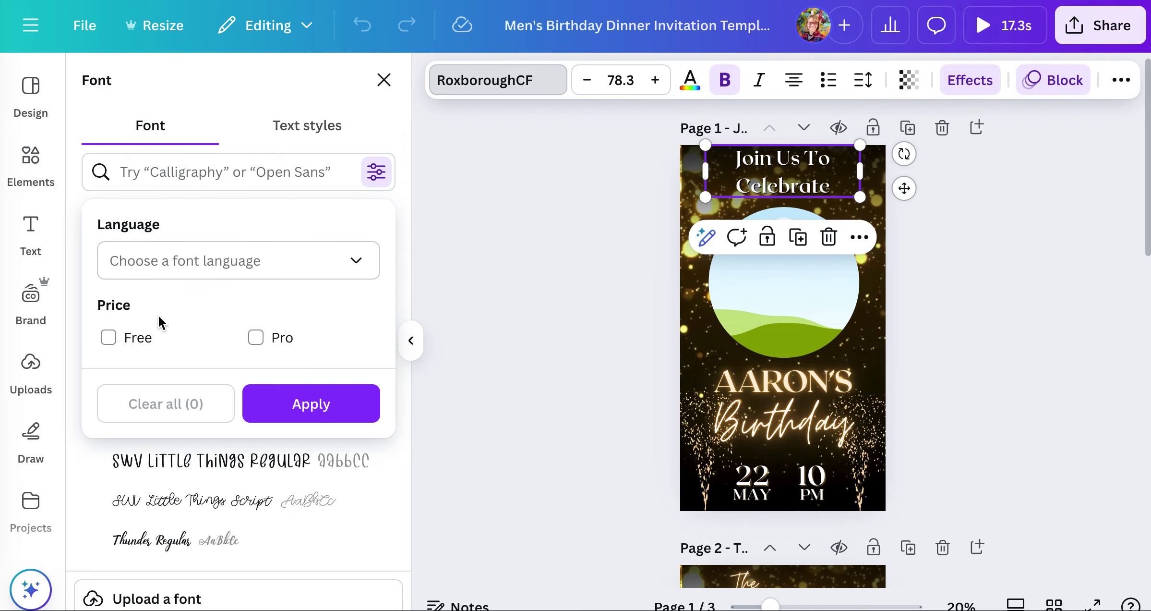
pyautogui.click(109, 338)
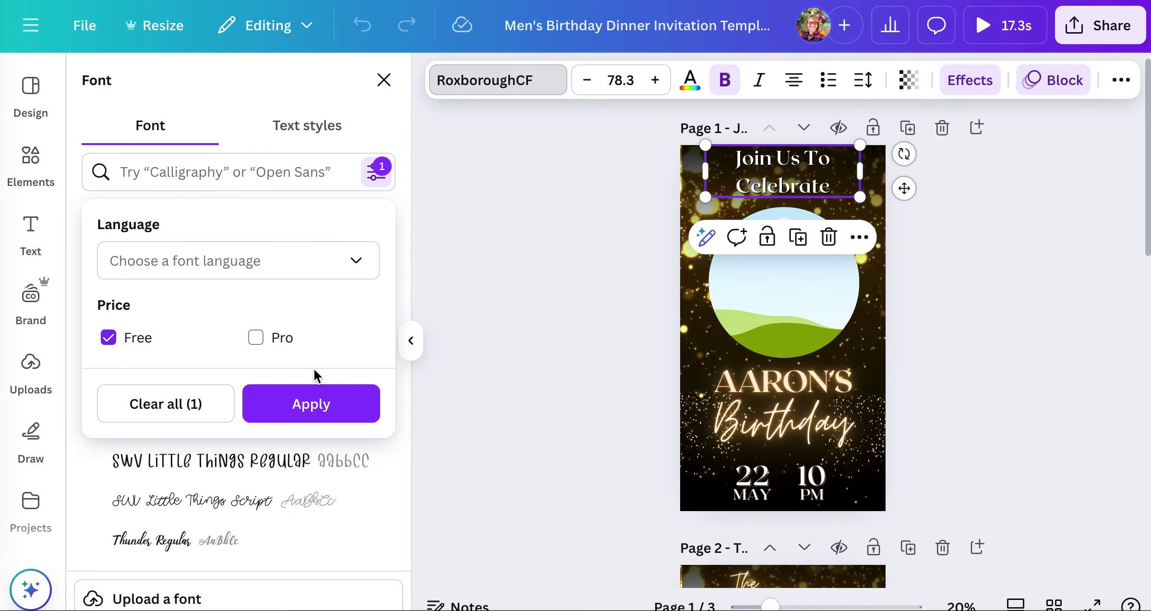
pyautogui.click(302, 411)
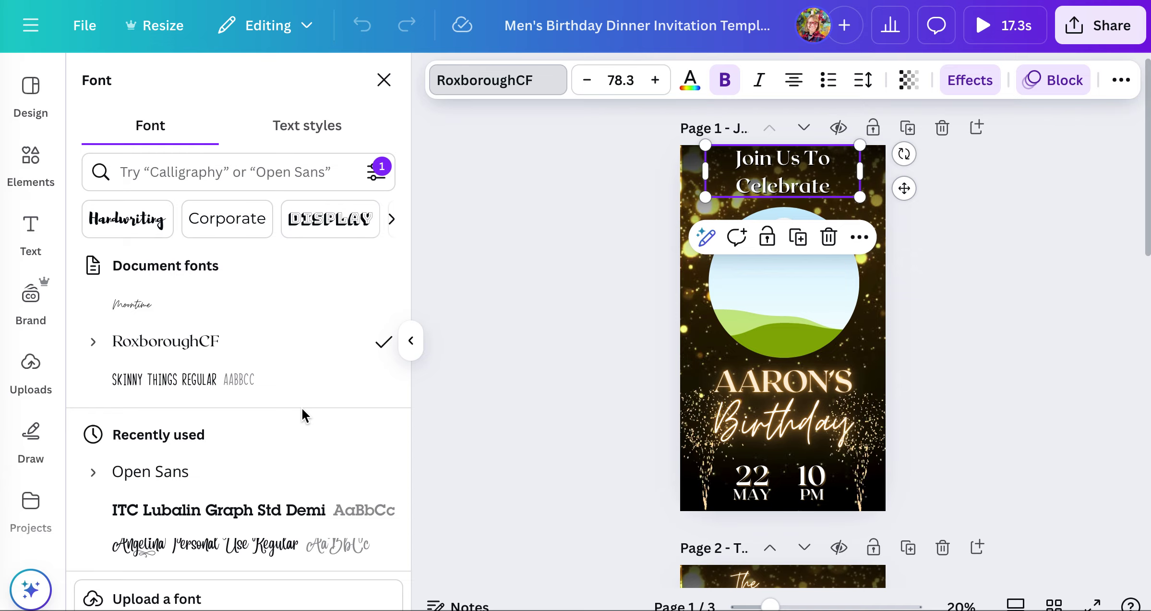
pyautogui.scroll(-5, 303, 410)
pyautogui.scroll(-9, 304, 408)
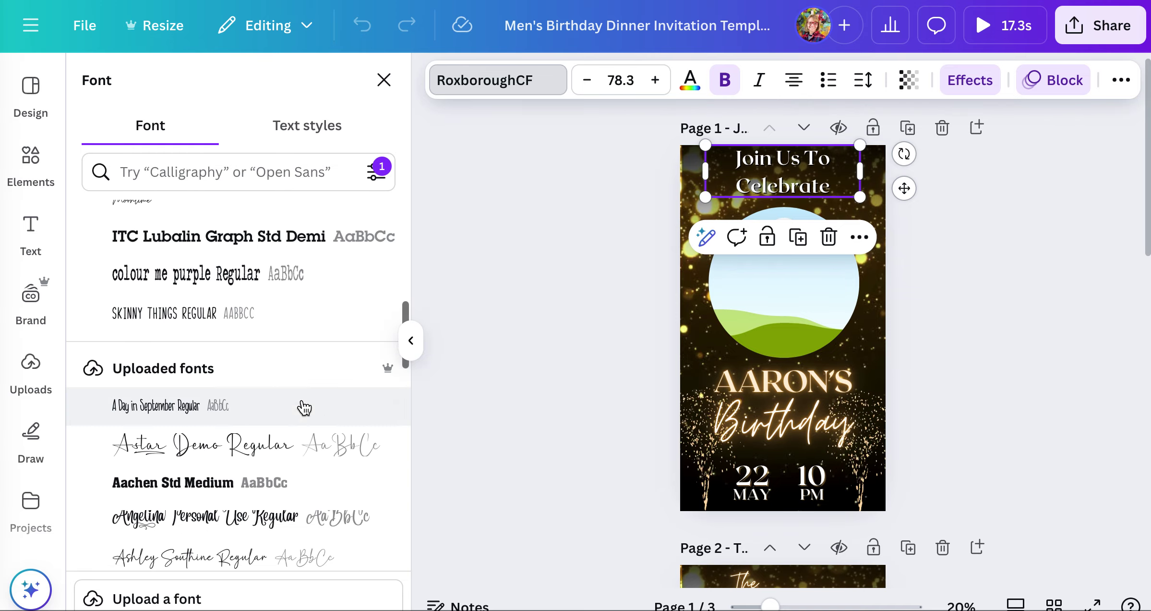
pyautogui.scroll(-10, 304, 408)
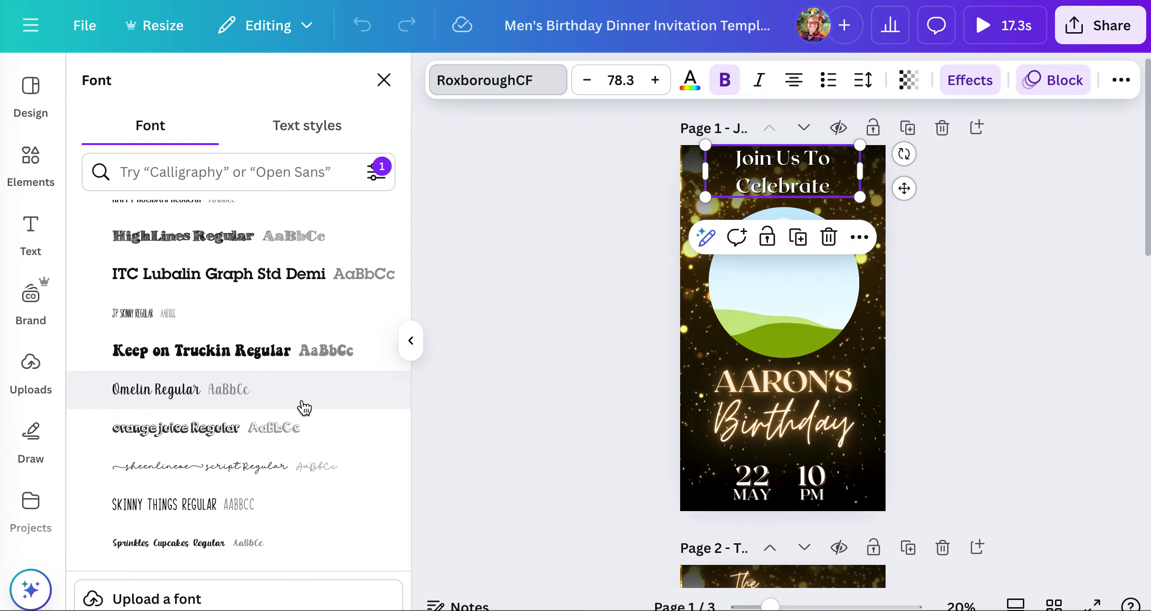
pyautogui.scroll(-7, 301, 406)
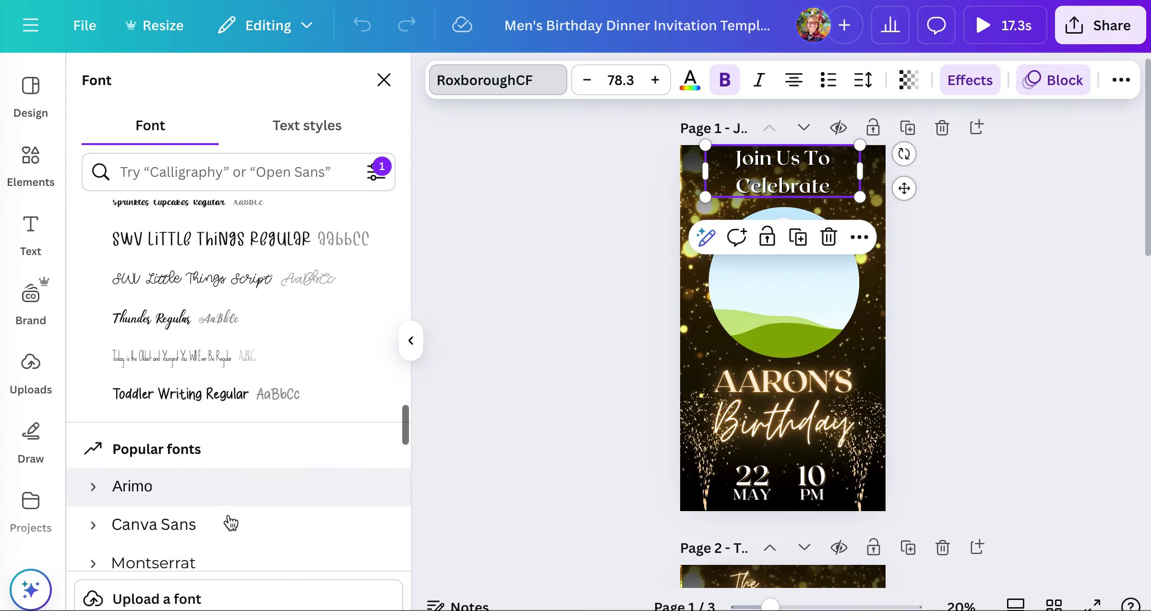
pyautogui.scroll(-7, 226, 521)
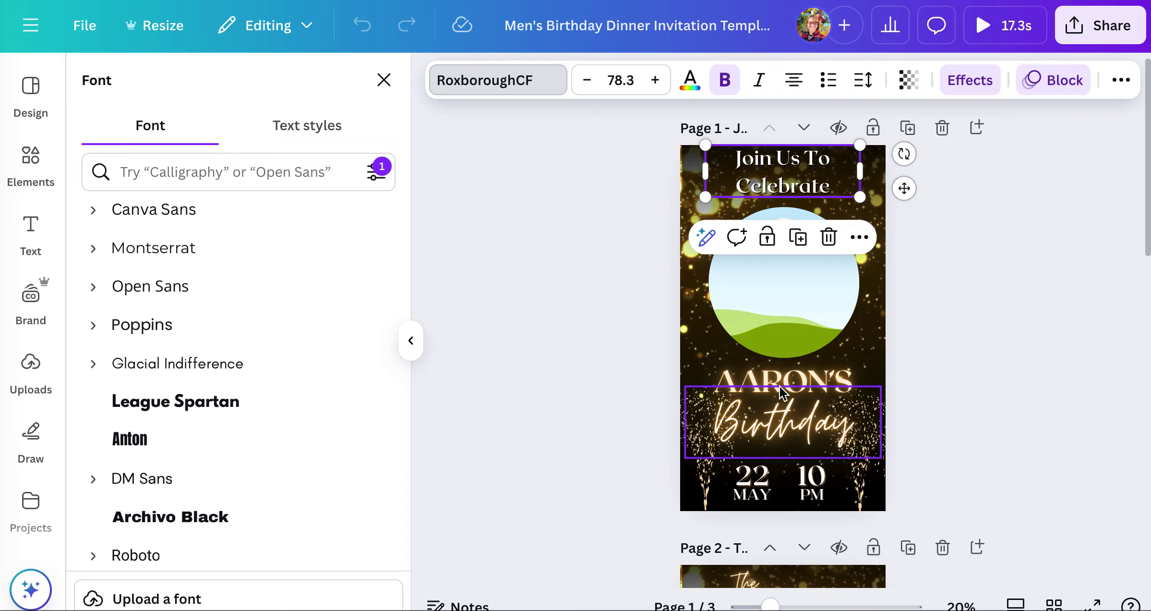
# Select the "Birthday" text on page 1 and look through the document colors and Brand Kit palettes for its text color.
pyautogui.click(769, 417)
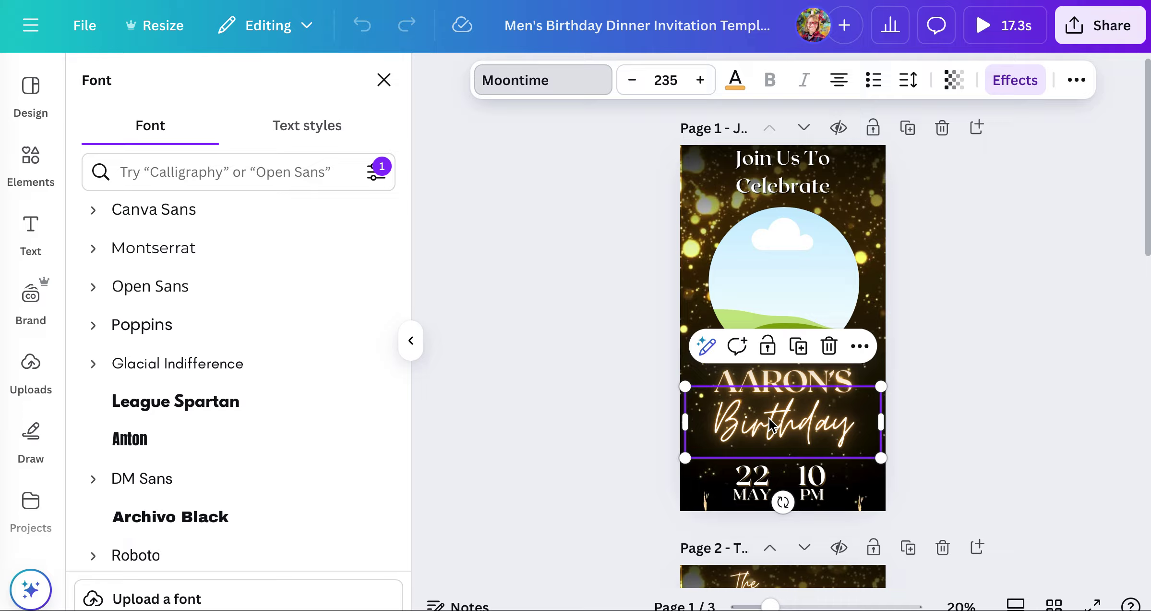
pyautogui.click(739, 86)
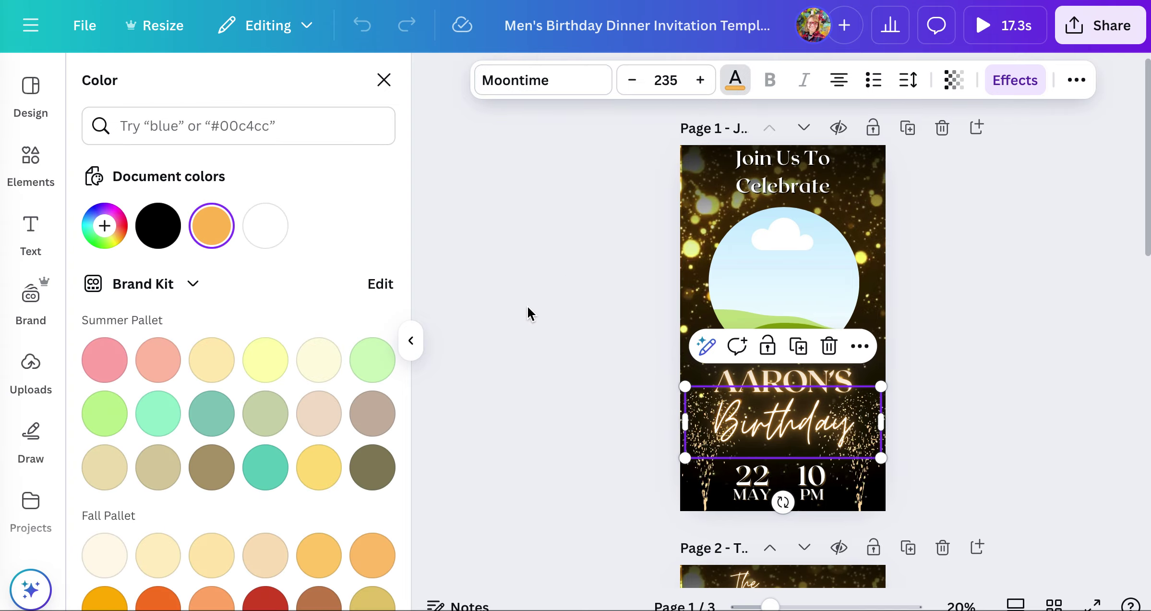
pyautogui.scroll(-4, 231, 547)
pyautogui.scroll(-12, 234, 548)
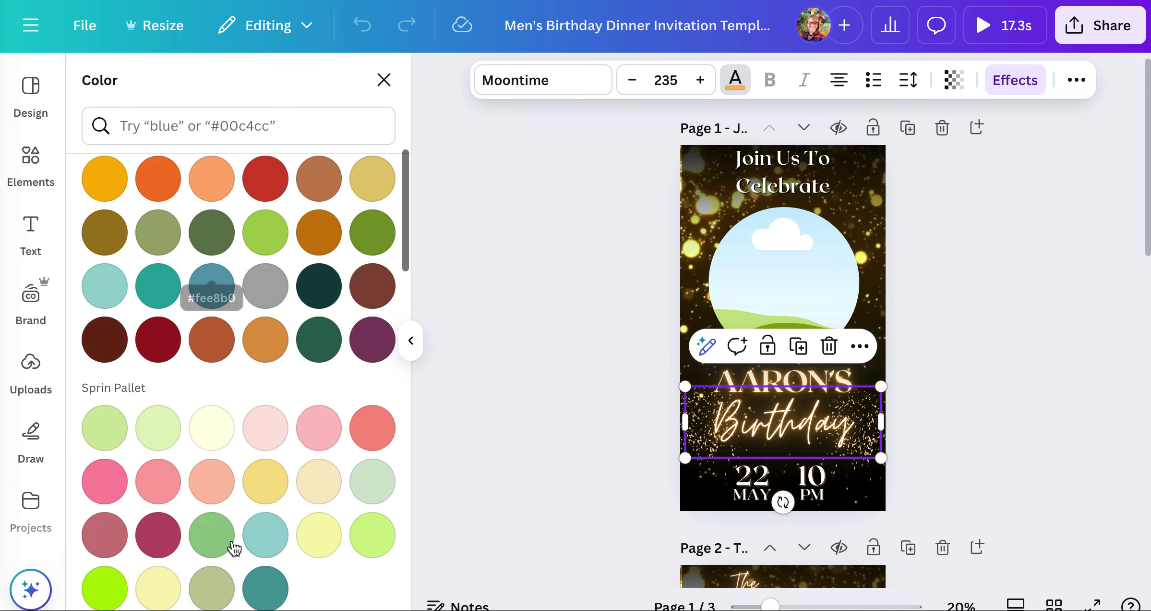
pyautogui.scroll(-3, 234, 548)
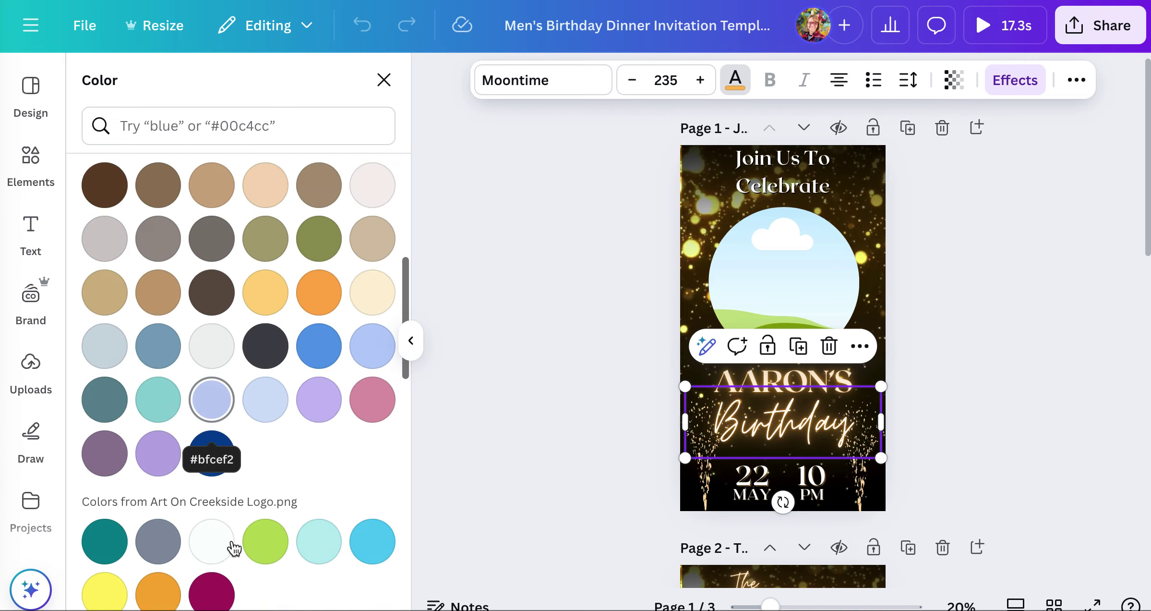
pyautogui.scroll(20, 231, 545)
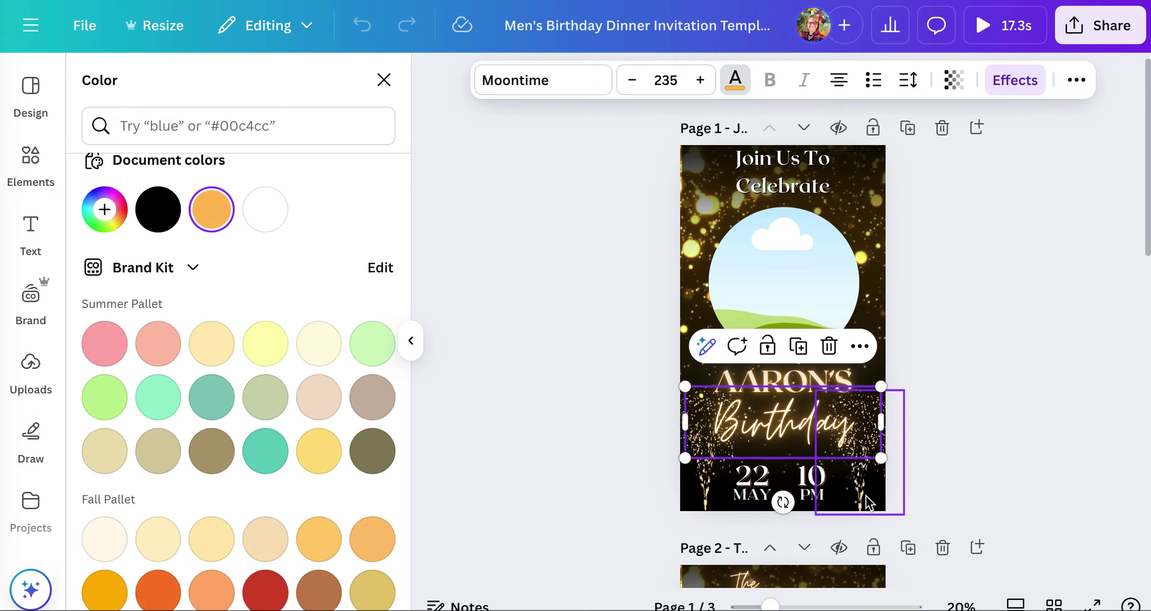
# Examine the details page and the gift and RSVP page of the invitation, and return to page 1.
pyautogui.scroll(-3, 961, 498)
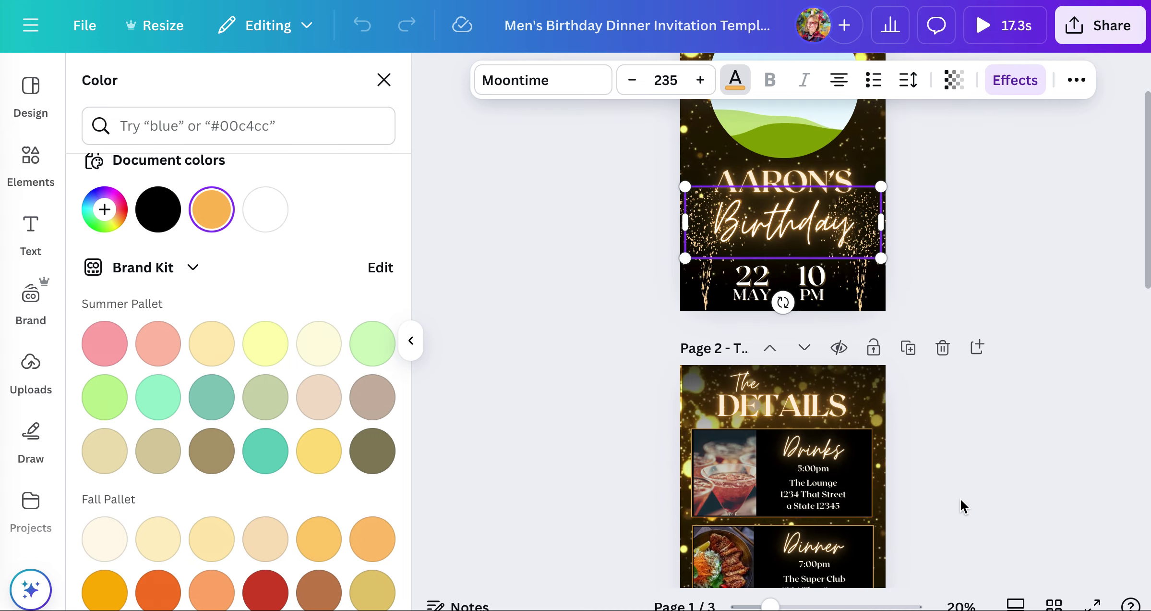
pyautogui.scroll(-1, 961, 498)
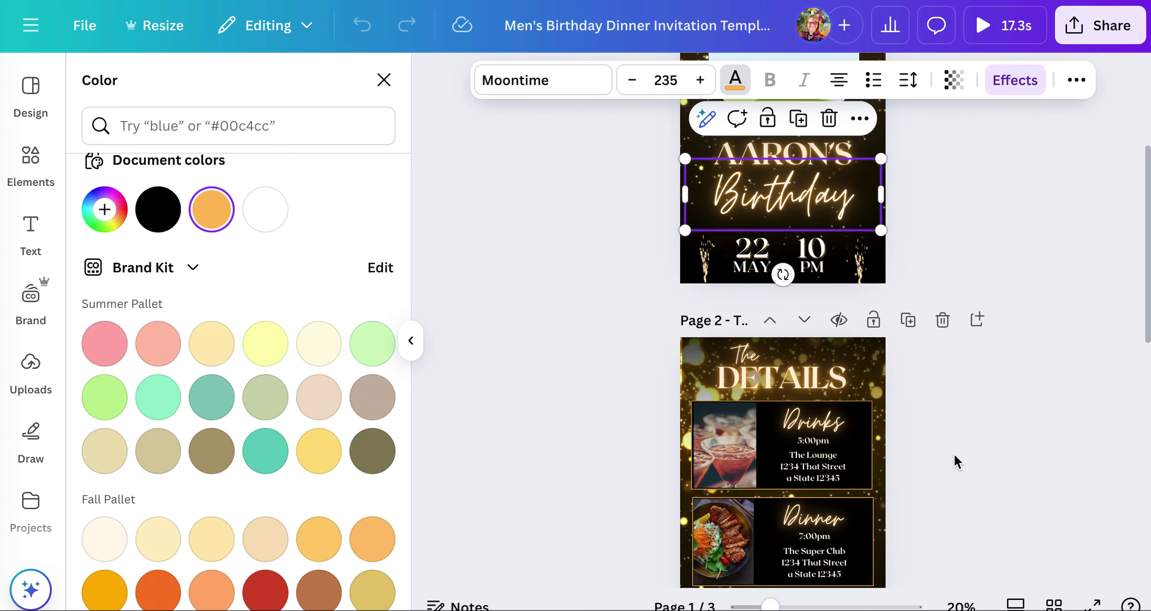
pyautogui.scroll(-5, 954, 455)
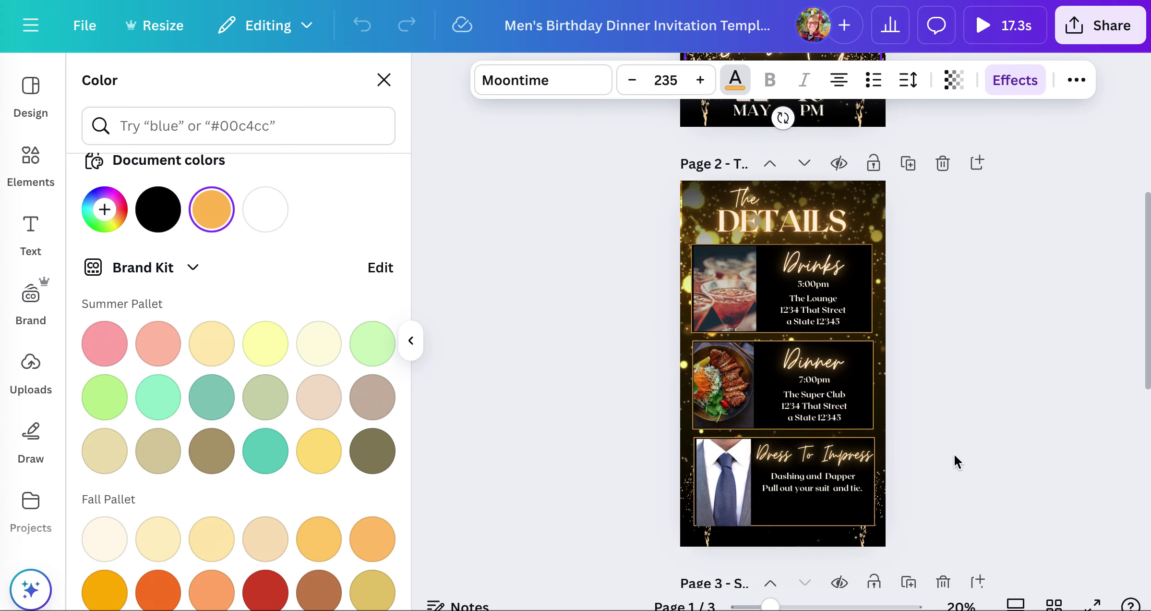
pyautogui.scroll(-5, 886, 302)
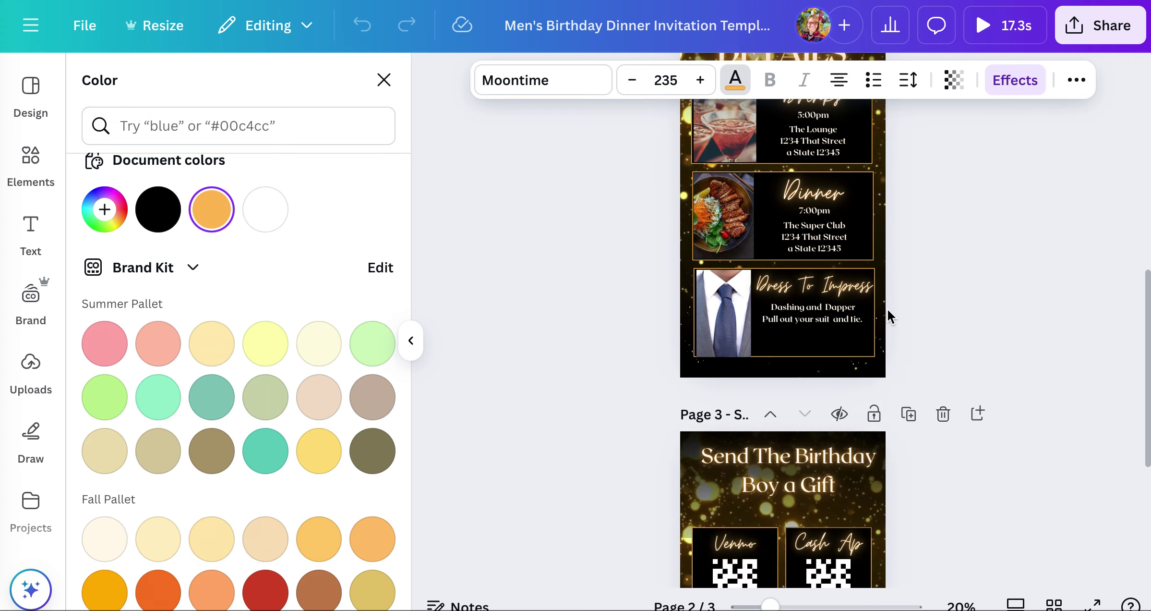
pyautogui.scroll(3, 901, 346)
pyautogui.scroll(1, 901, 349)
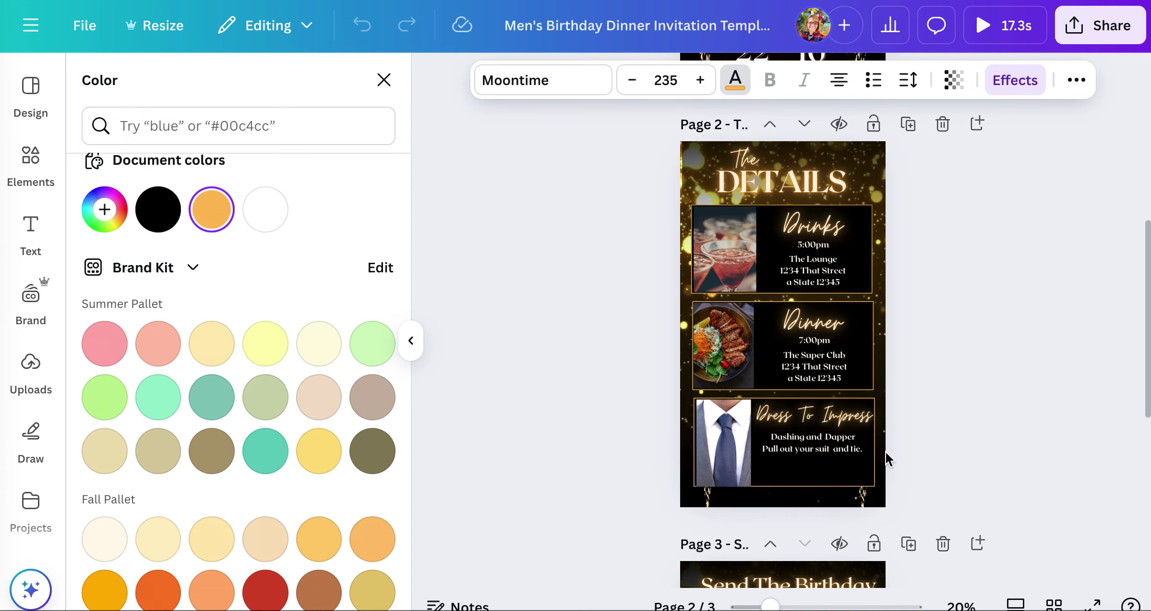
pyautogui.scroll(-1, 886, 452)
pyautogui.scroll(-6, 886, 451)
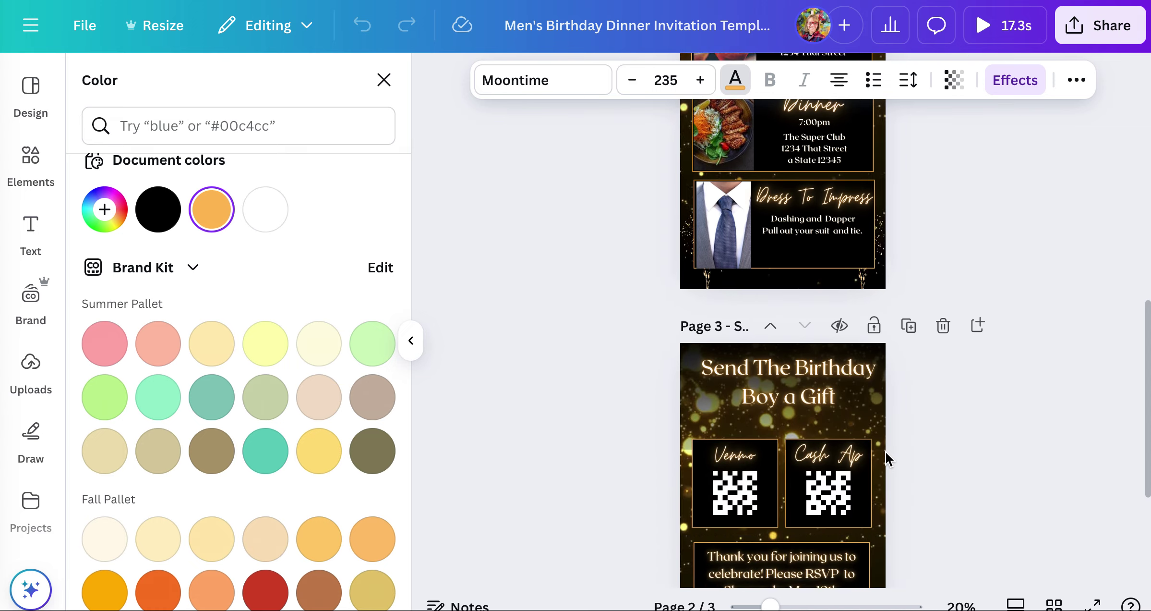
pyautogui.scroll(-1, 886, 451)
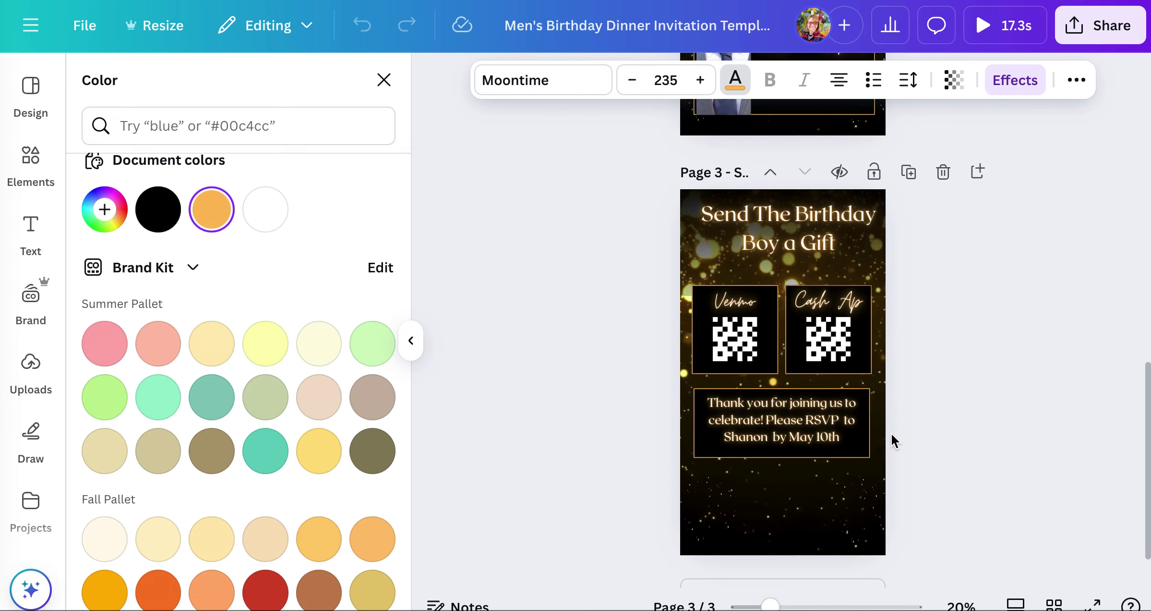
pyautogui.scroll(-1, 889, 442)
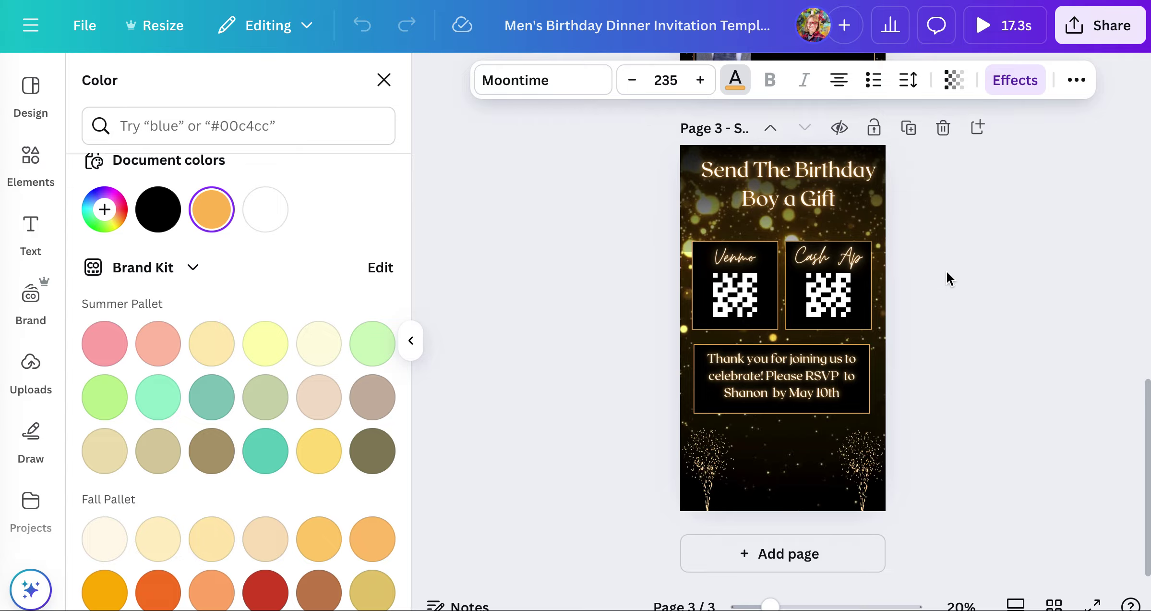
pyautogui.scroll(10, 946, 271)
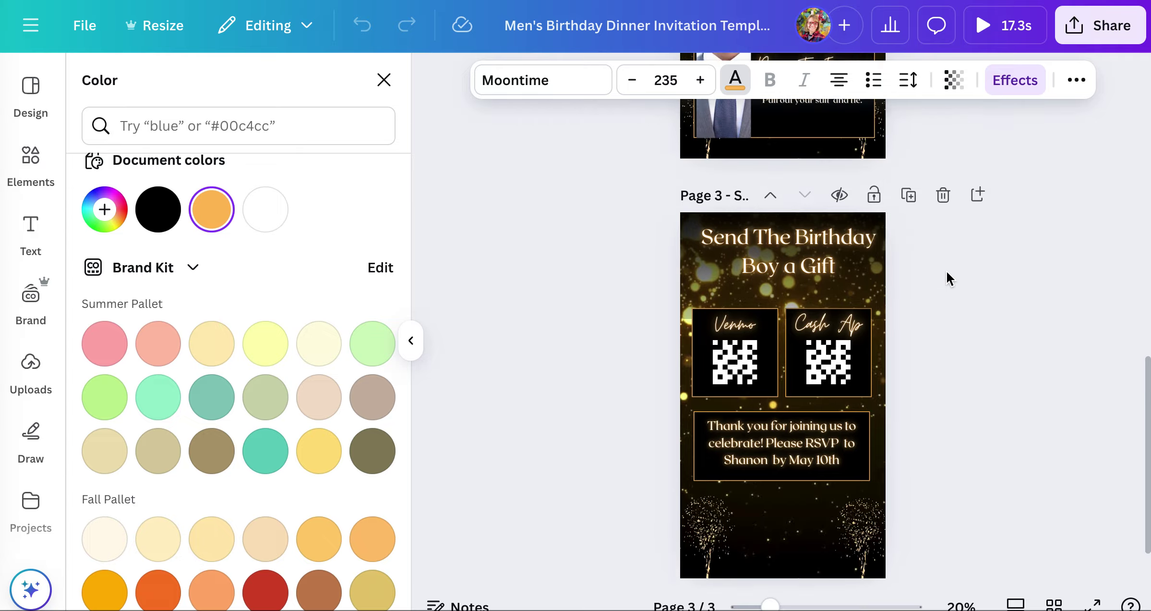
pyautogui.scroll(5, 947, 271)
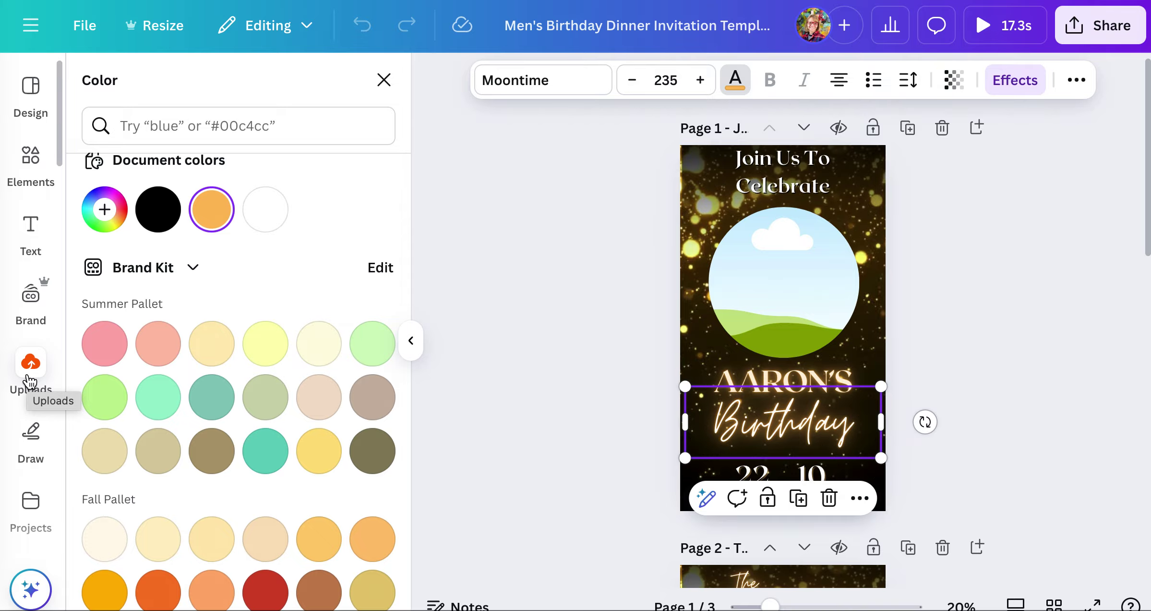
# Search the elements for "dressed up man" and browse all the photo results for a portrait of a man in a suit.
pyautogui.click(35, 160)
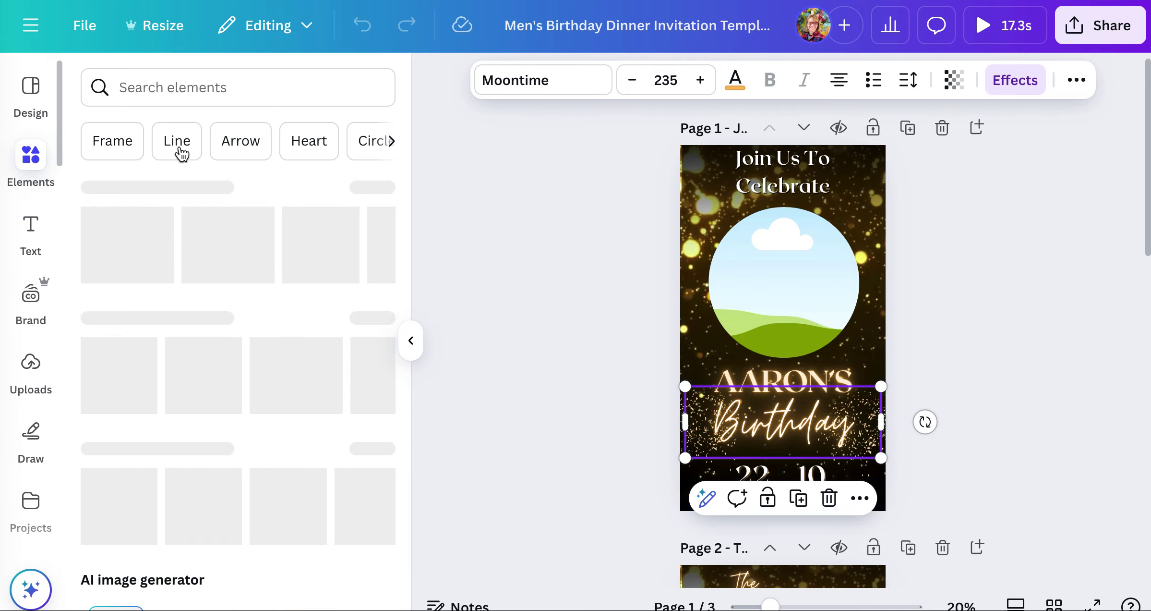
pyautogui.click(165, 86)
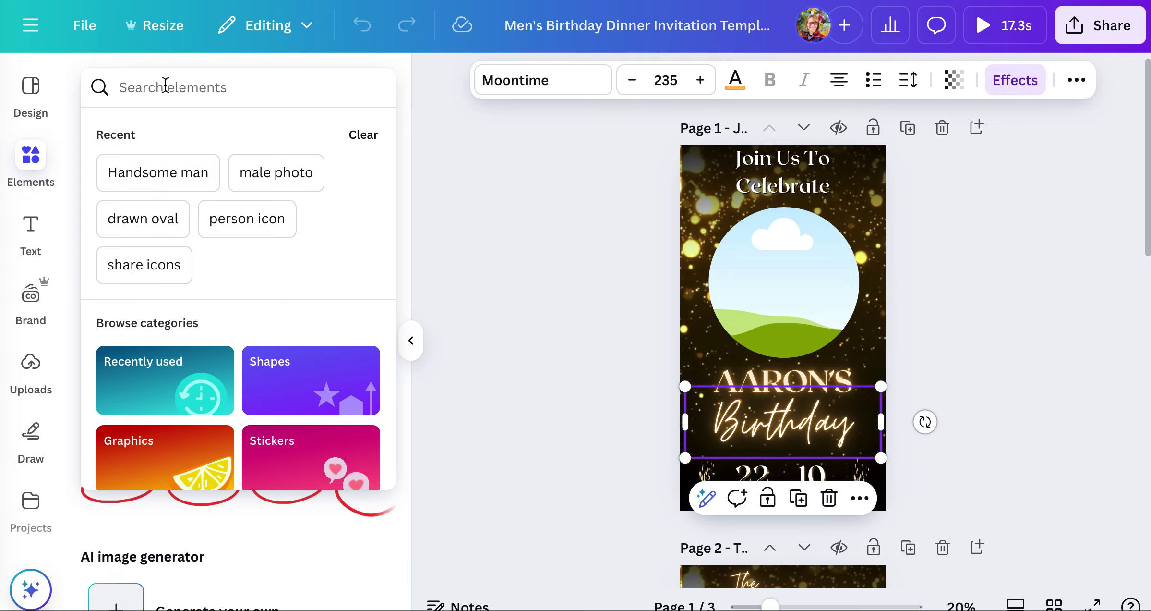
pyautogui.write('dressed u')
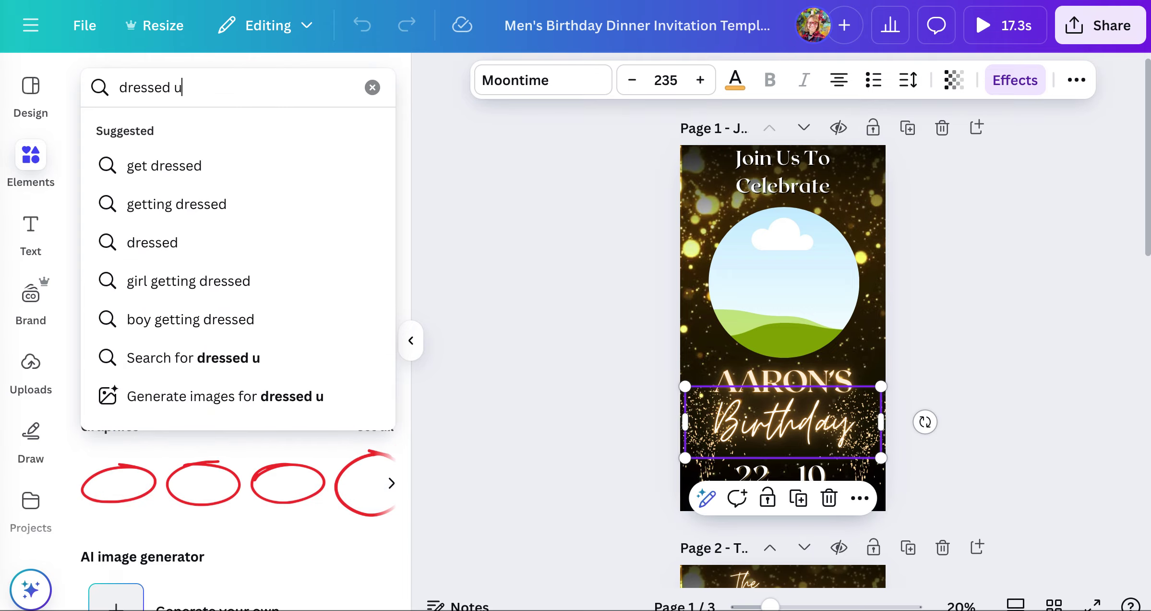
pyautogui.write('p man')
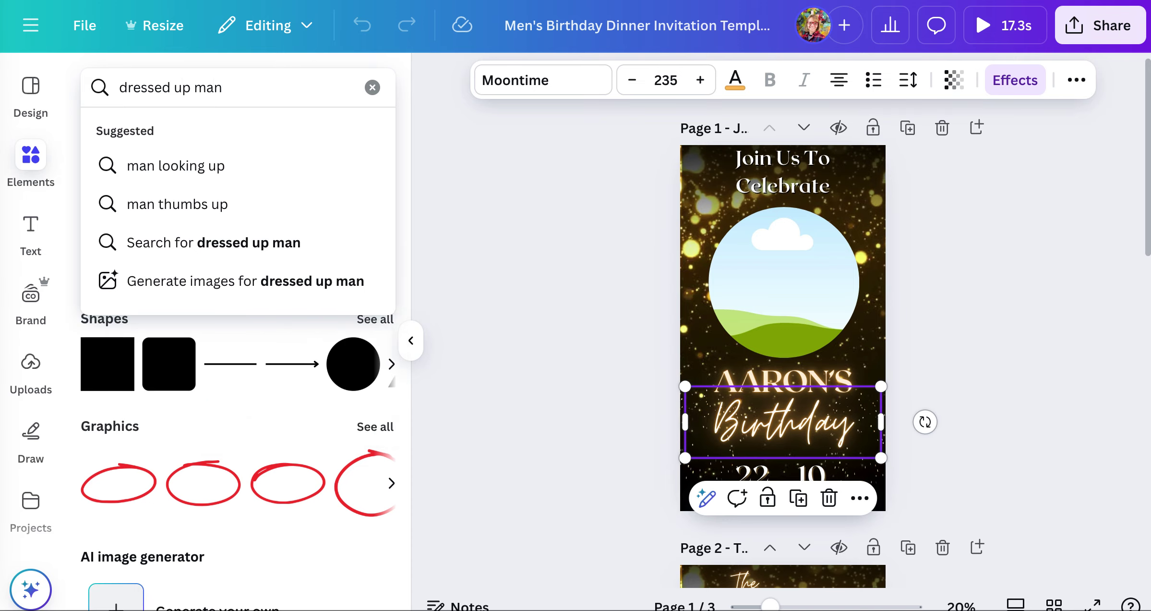
pyautogui.press('Return')
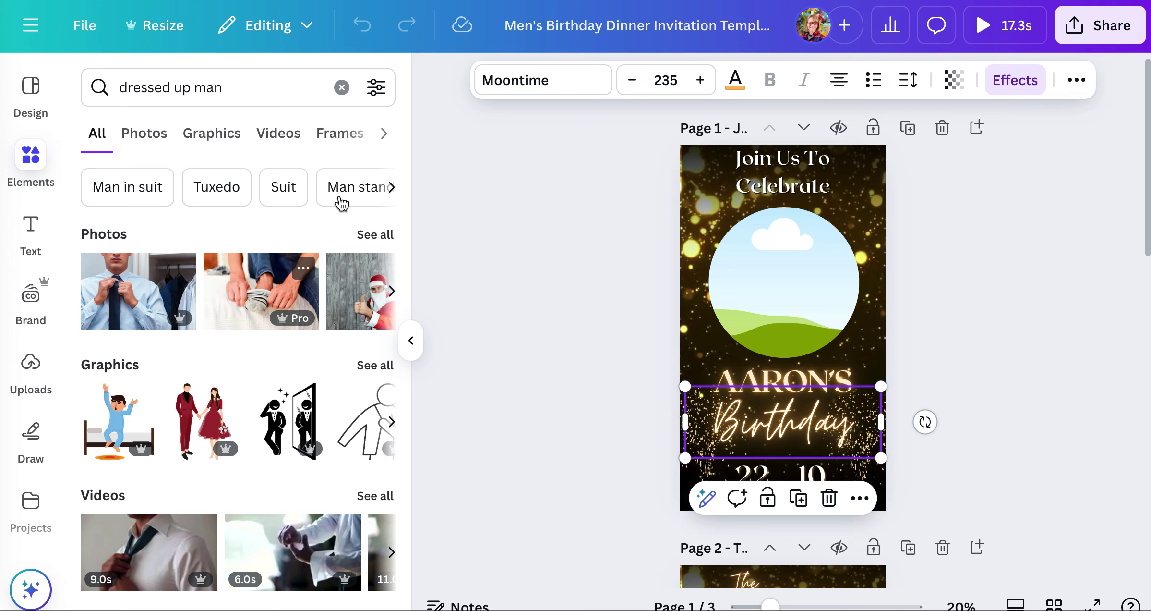
pyautogui.click(375, 234)
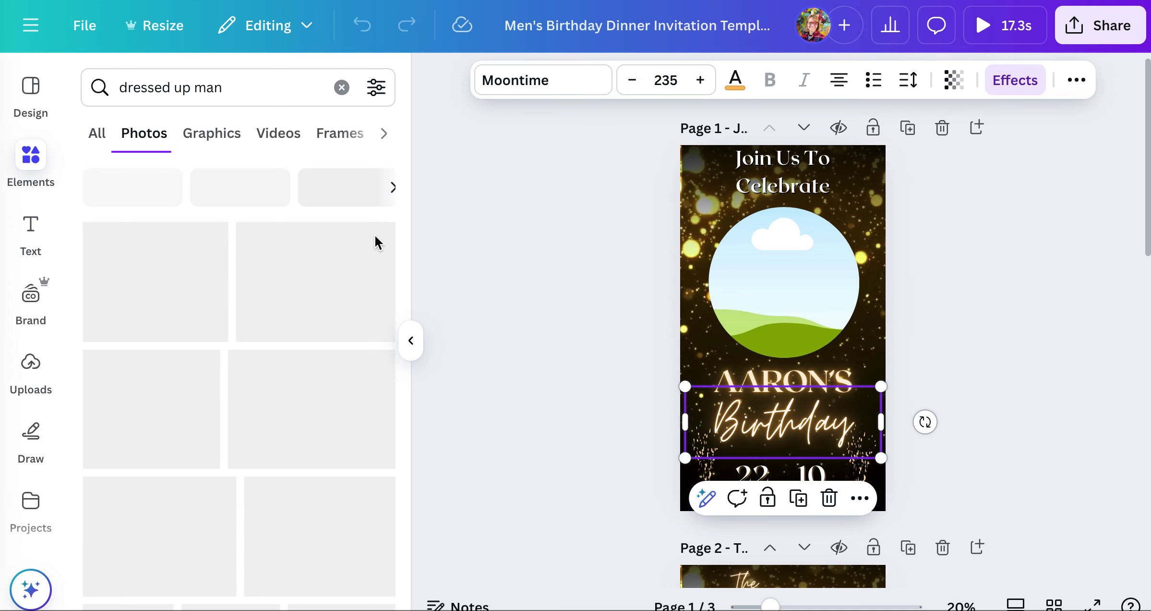
pyautogui.scroll(-3, 298, 353)
pyautogui.scroll(-5, 298, 353)
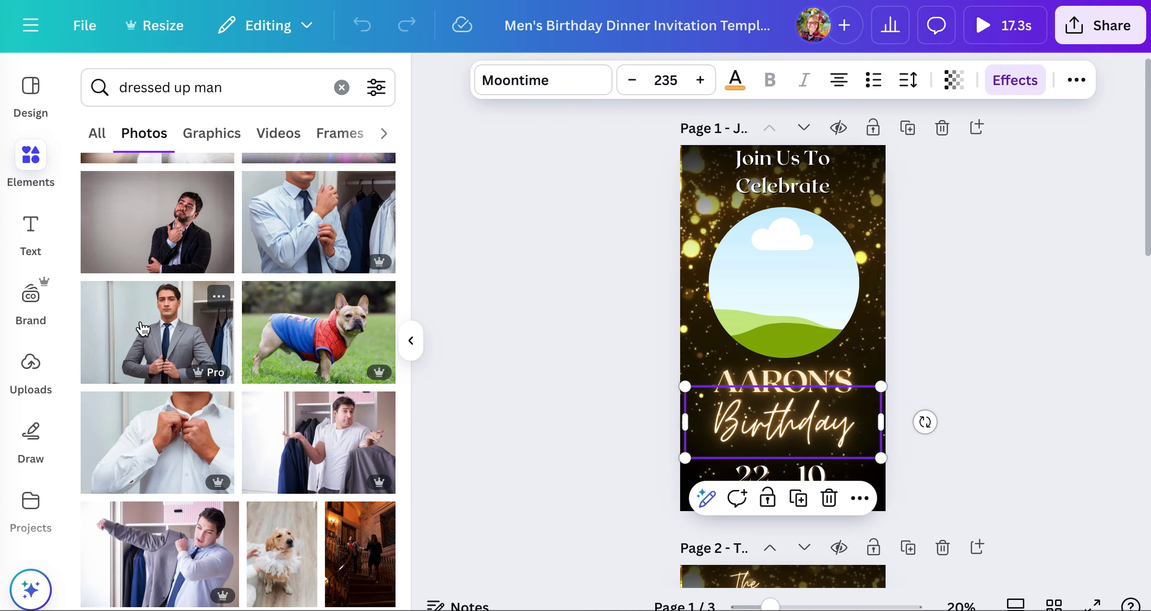
# Try the photo of the man in the grey suit in the circular frame on page 1, and delete it from the frame.
pyautogui.click(143, 329)
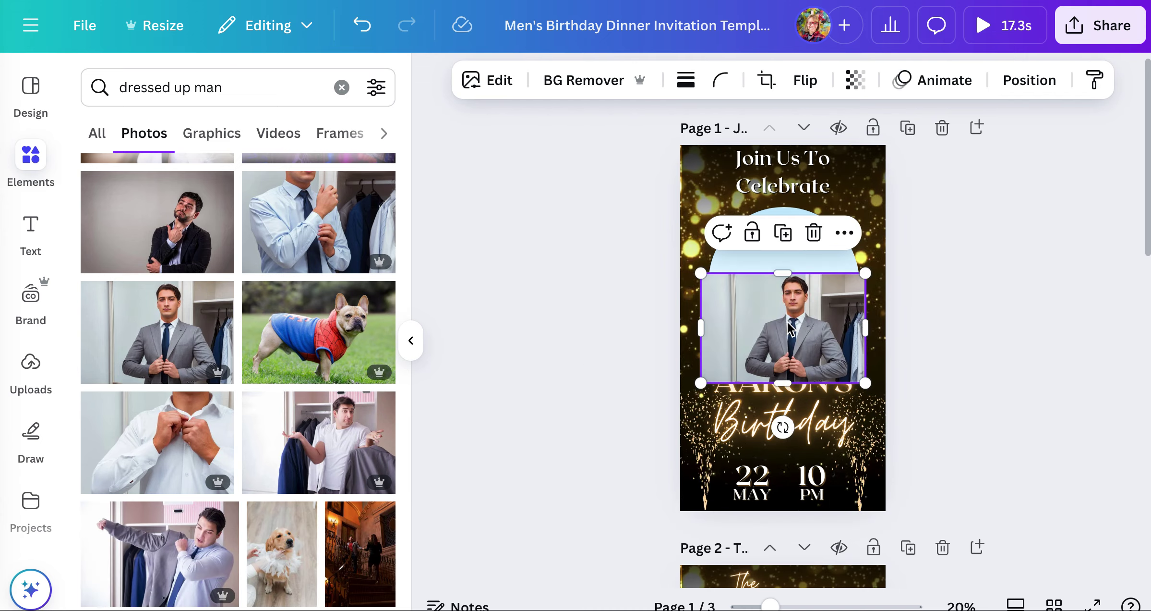
pyautogui.moveTo(771, 331); pyautogui.dragTo(783, 313)
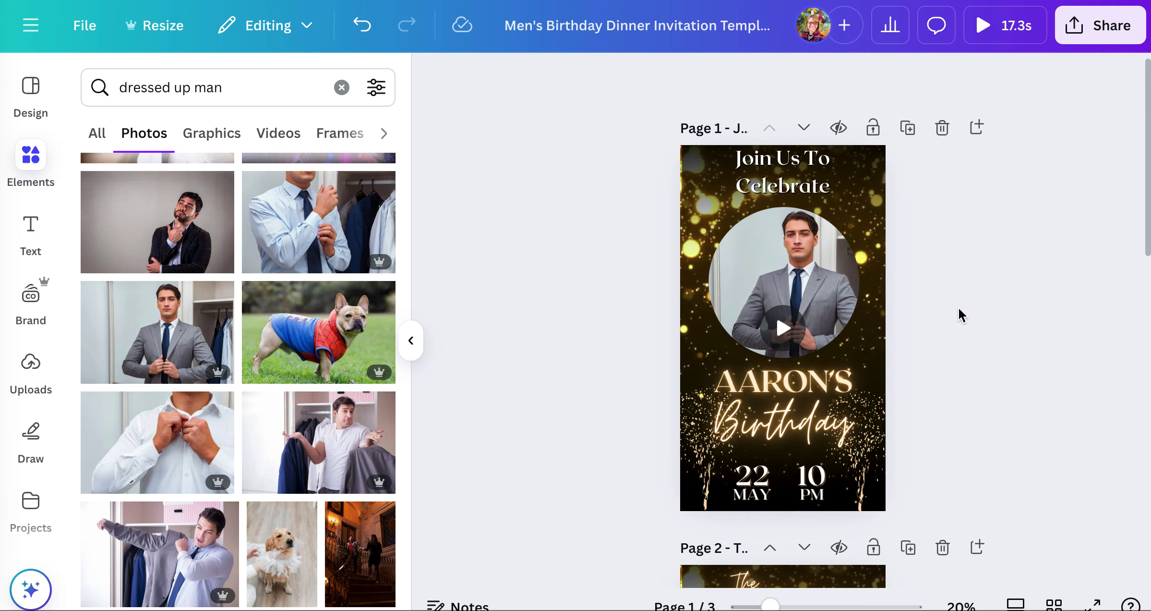
pyautogui.click(765, 278)
pyautogui.press('Delete')
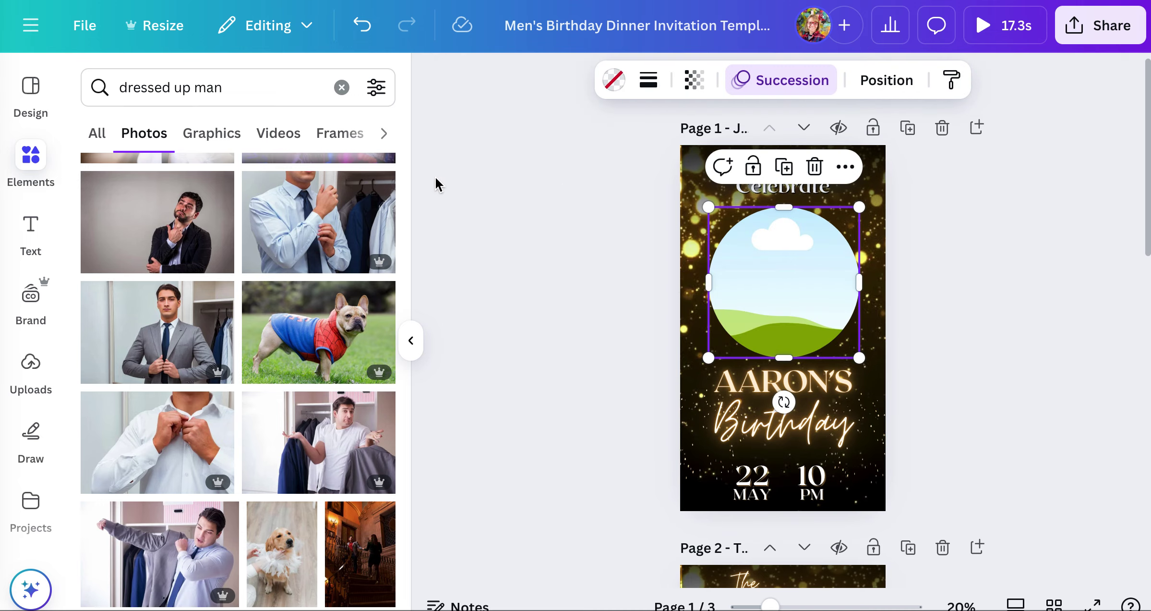
# Show the text options, play the full-screen preview of the whole invitation, and close it with the frame deselected.
pyautogui.click(28, 245)
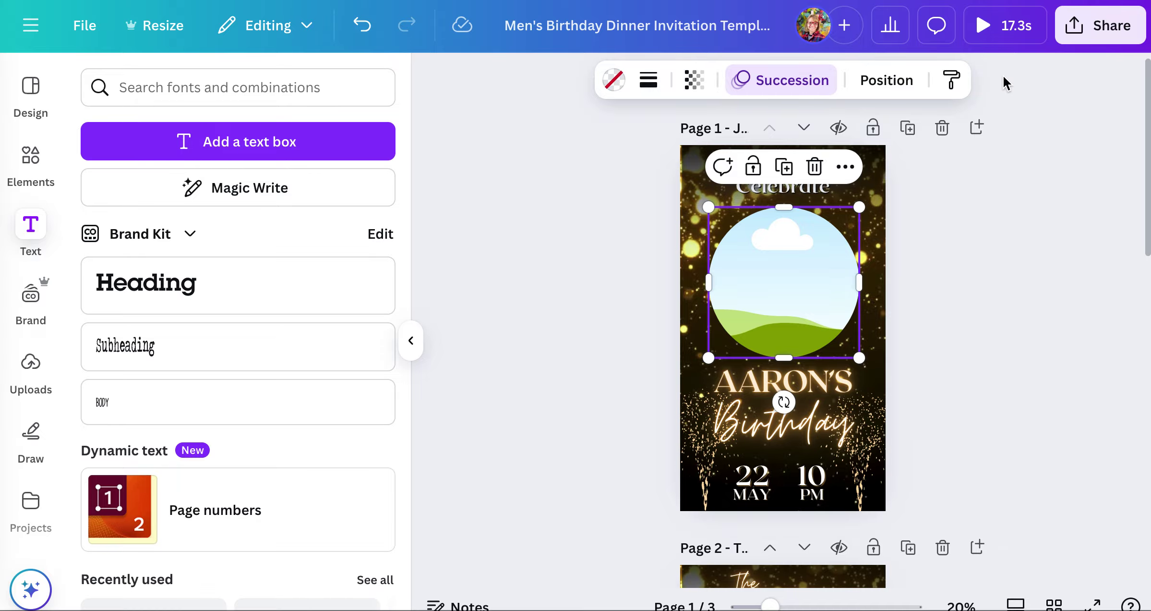
pyautogui.click(983, 28)
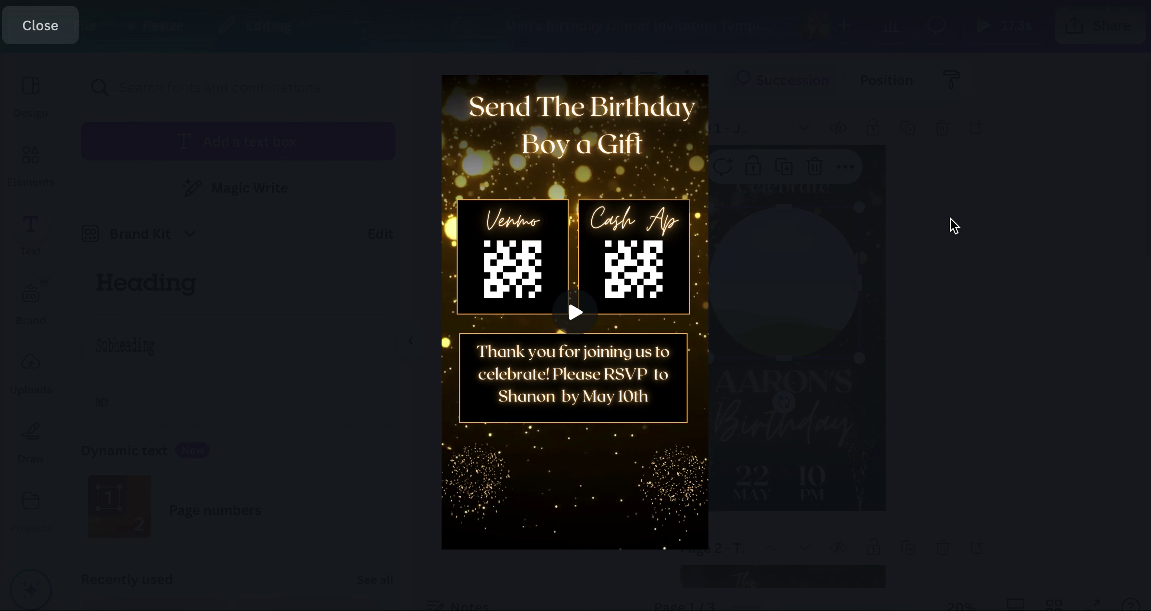
pyautogui.click(21, 30)
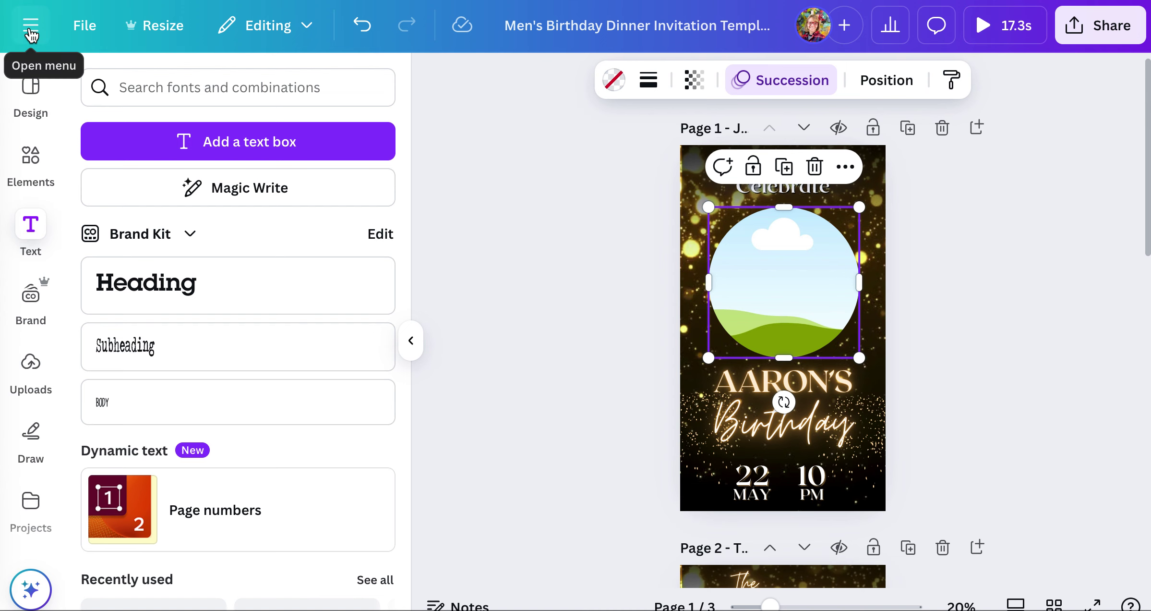
pyautogui.click(954, 233)
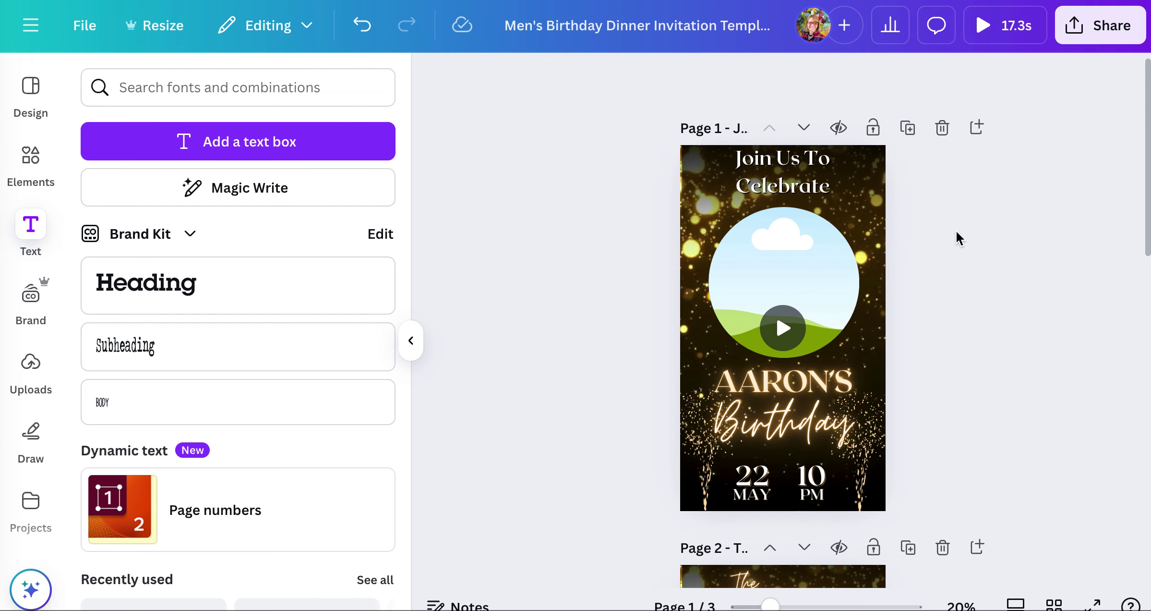
# Examine the design's sharing options and its download settings for file type, quality and pages, and close them without downloading.
pyautogui.click(1084, 28)
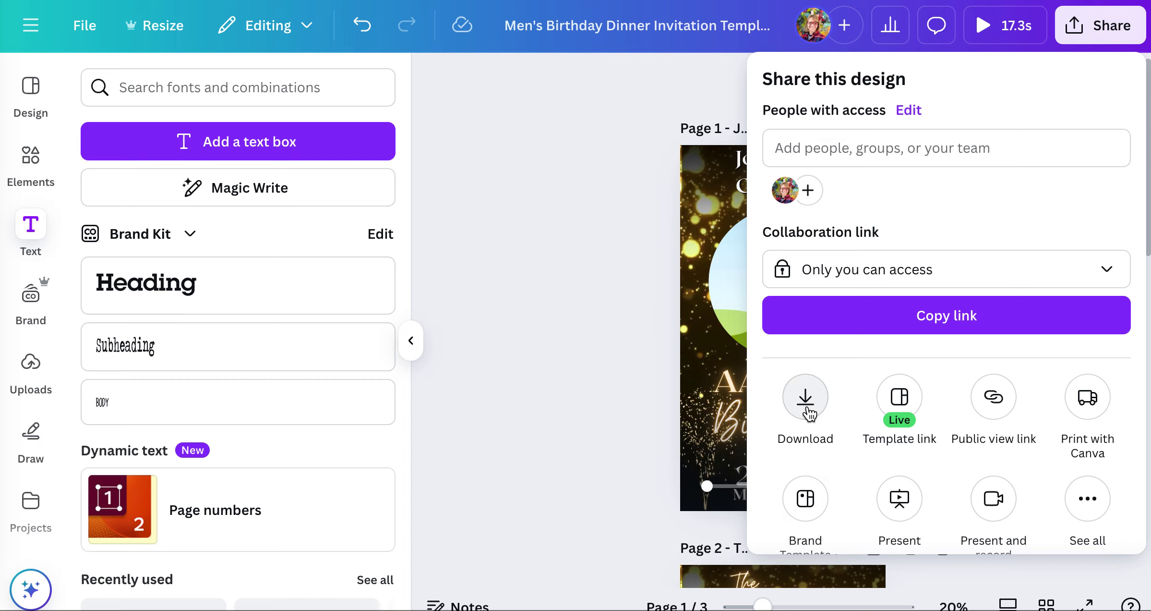
pyautogui.click(810, 409)
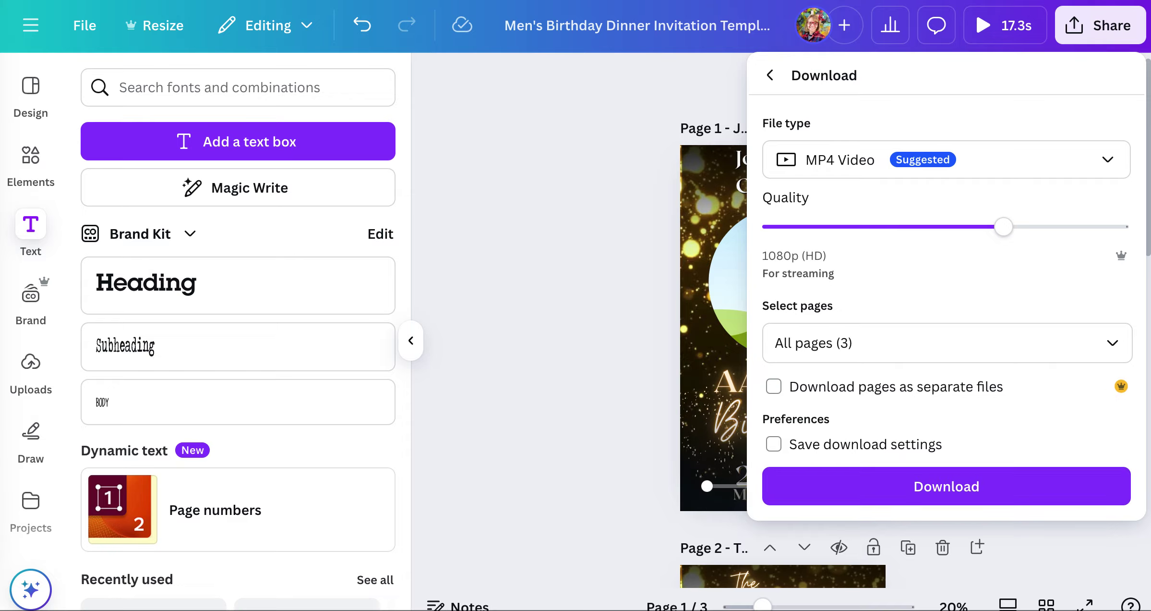
pyautogui.click(571, 205)
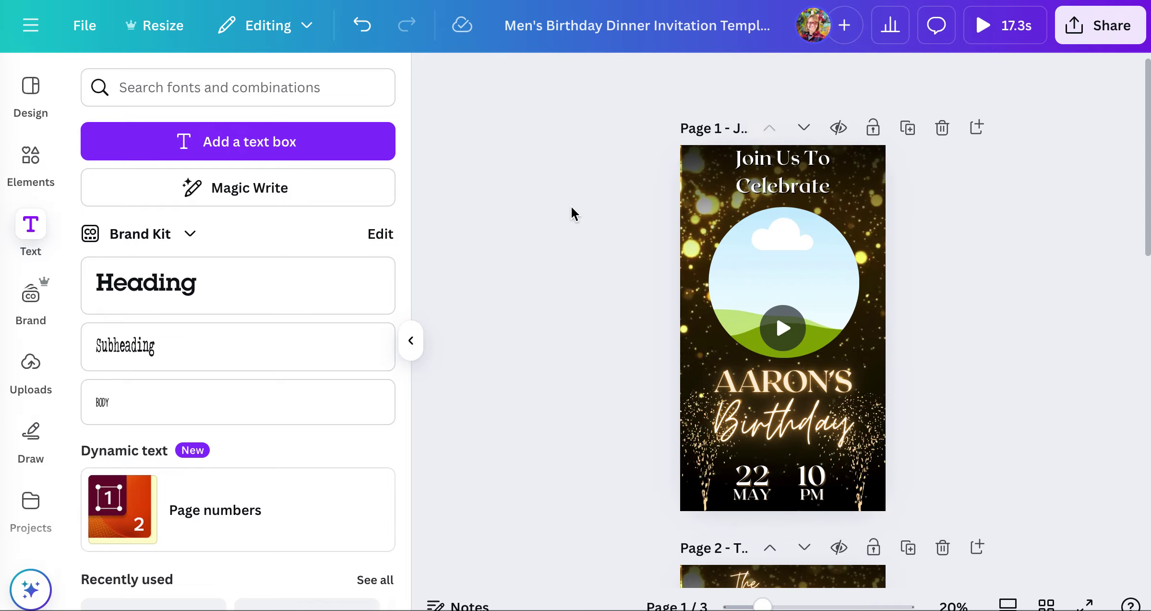